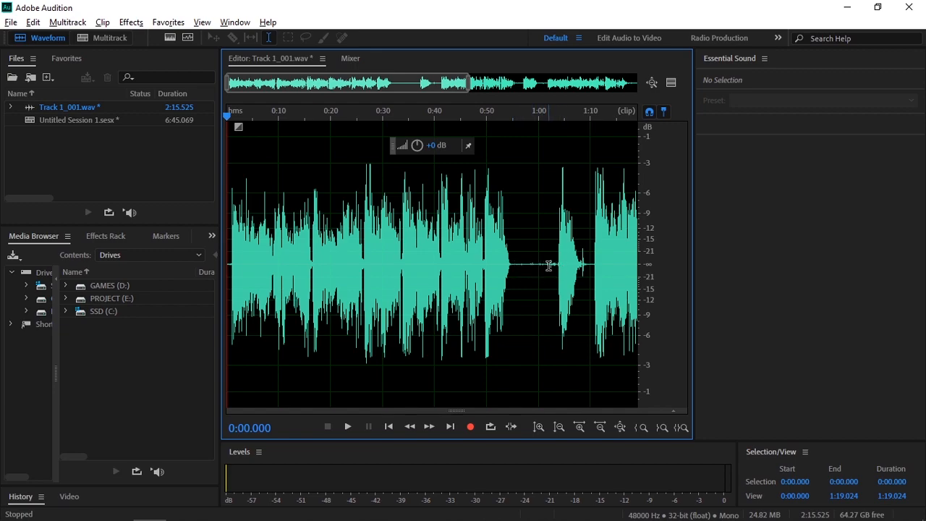
Play a short passage of the recording from about 0:50.
left_click(486, 116)
key("space")
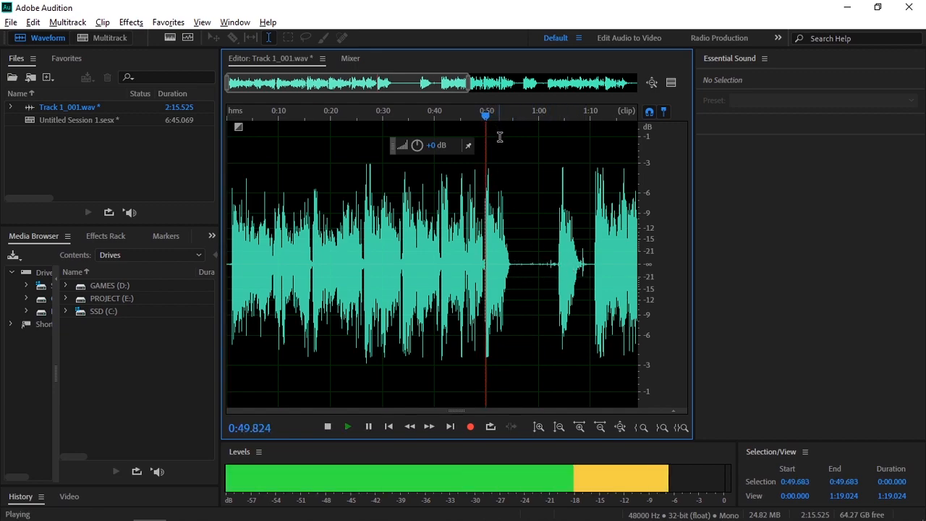
key("space")
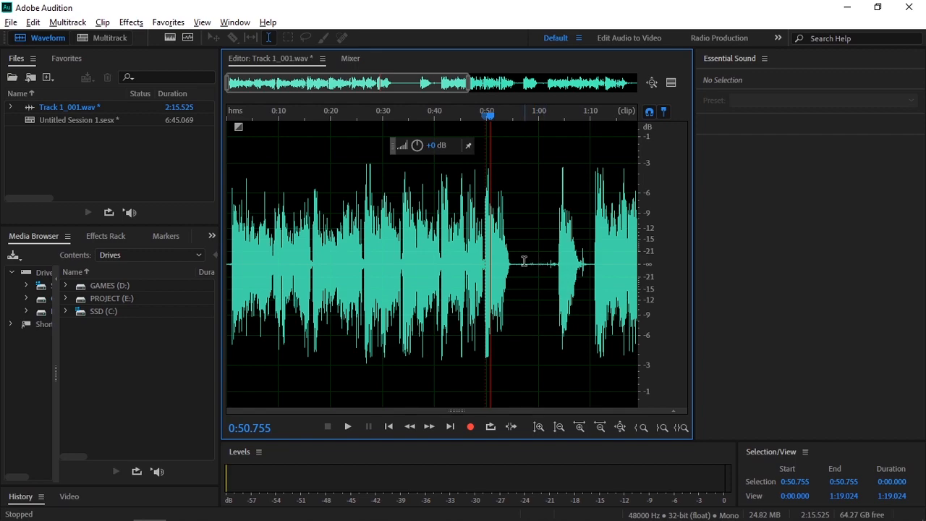
Select the quiet gap from about 0:55.4 to 0:58.0 and capture it as the noise print.
left_click_drag(516, 264, 528, 265)
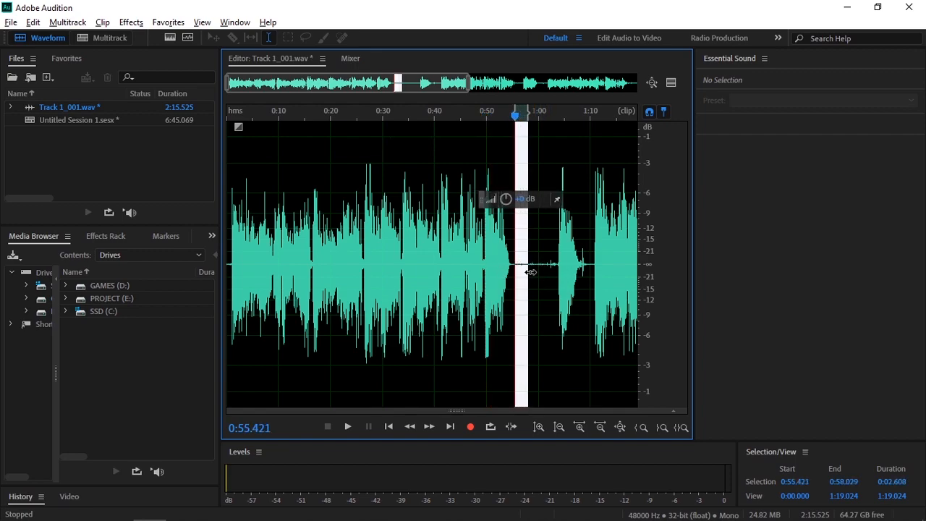
left_click(131, 24)
mouse_move(274, 273)
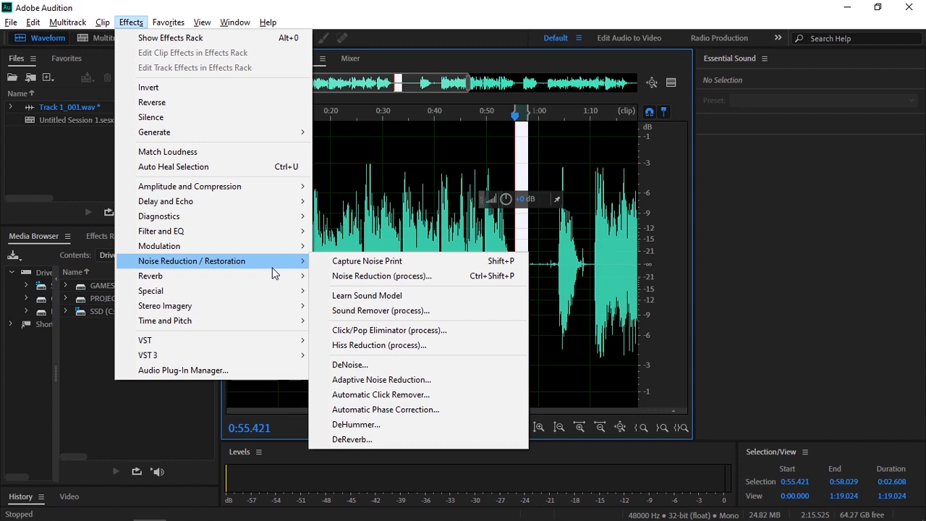
left_click(366, 265)
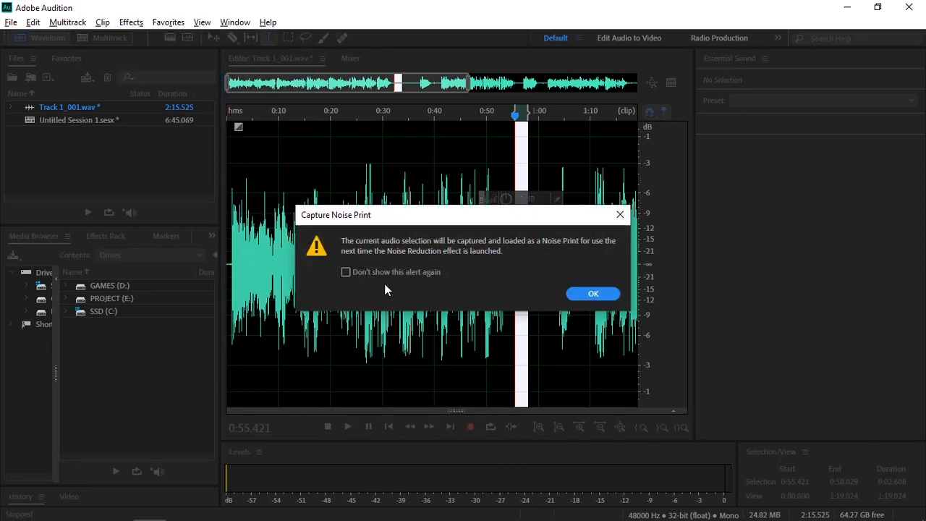
left_click(581, 293)
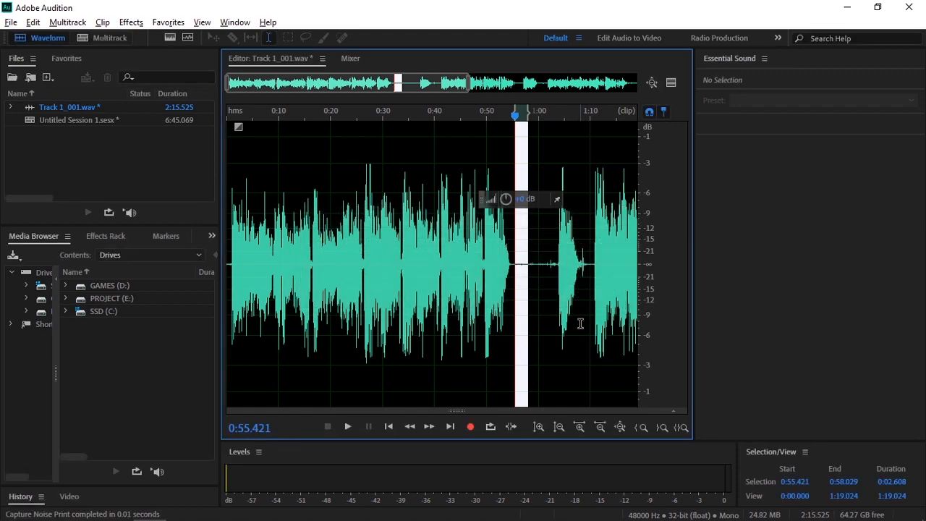
Select the entire track and open the Noise Reduction (process) effect for it.
left_click(506, 260)
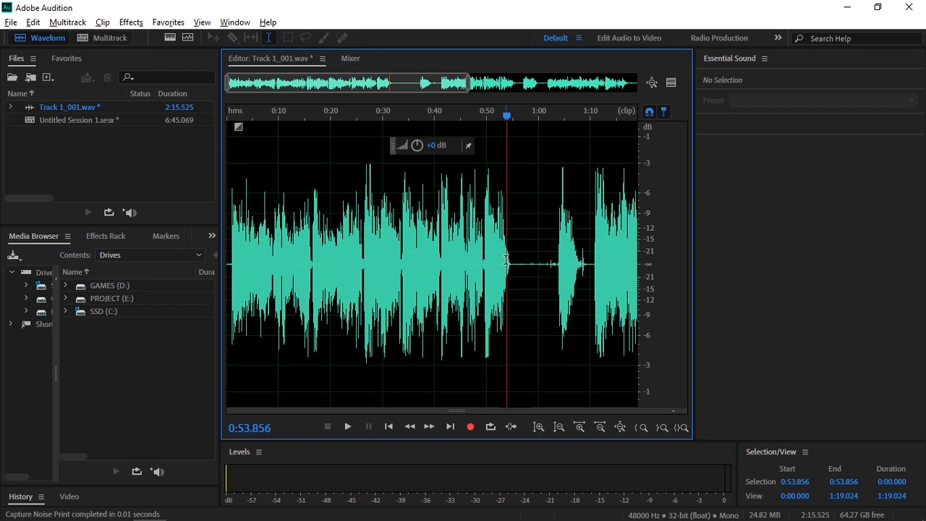
key("ctrl+a")
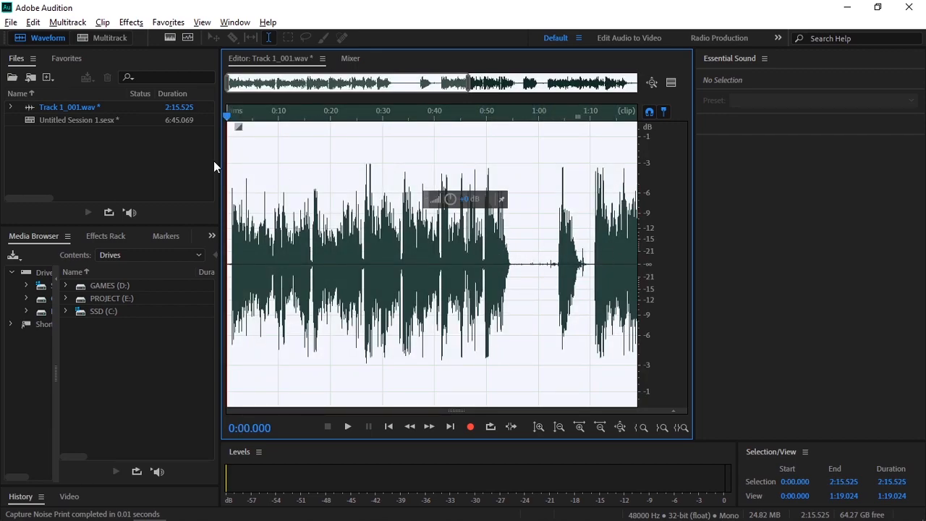
left_click(131, 22)
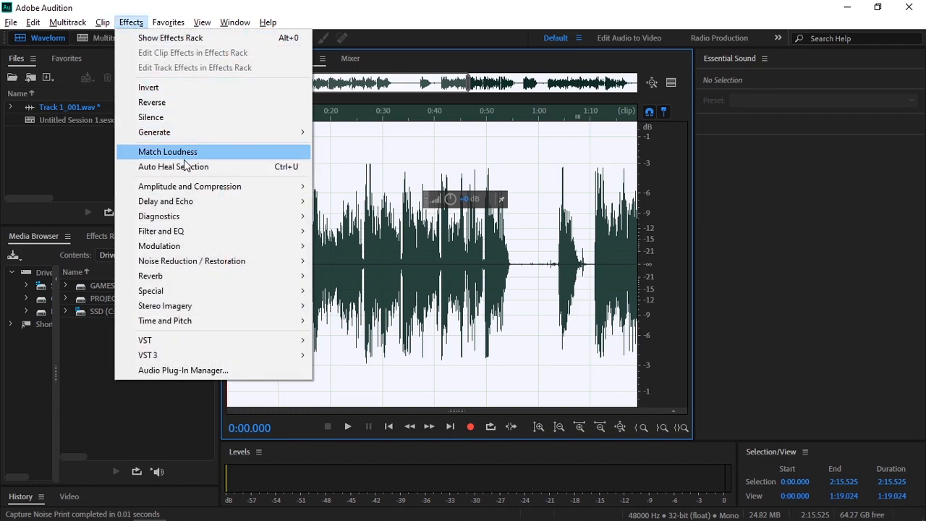
mouse_move(260, 265)
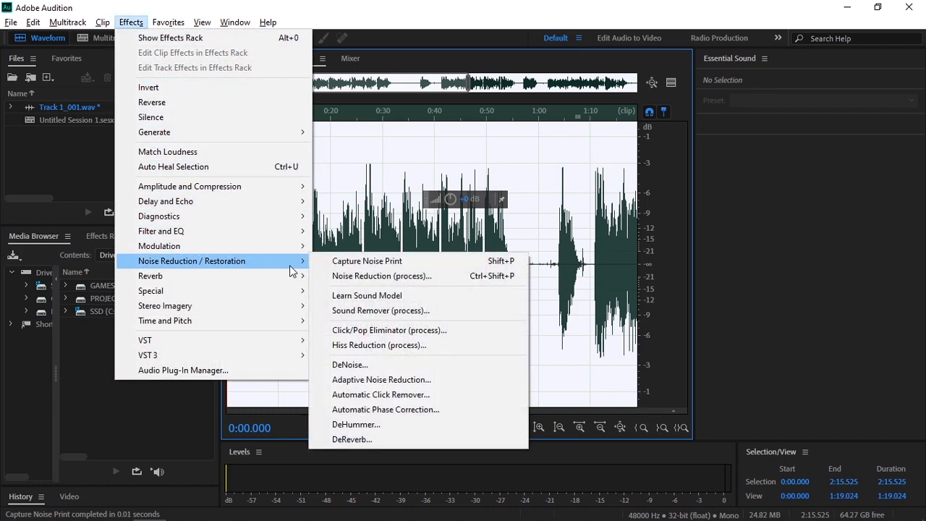
left_click(384, 278)
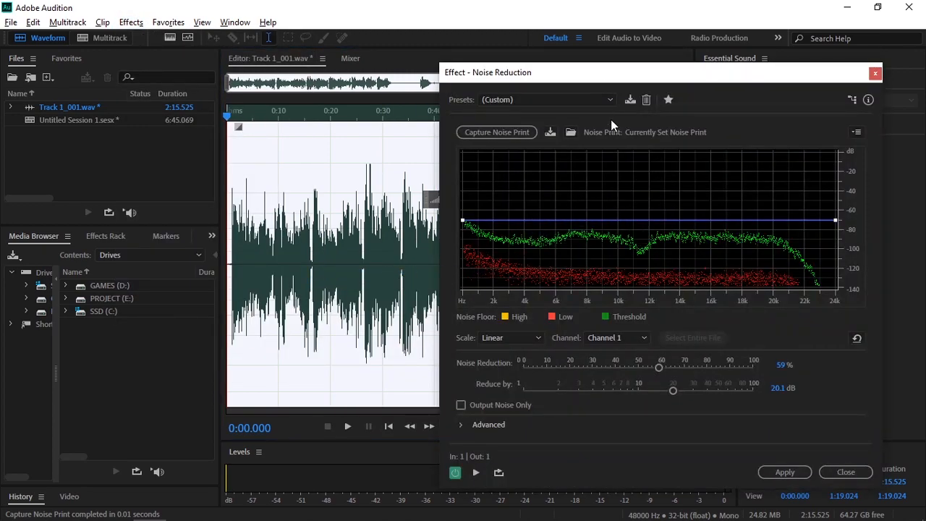
Uncover the waveform behind the effect dialog and preview the noise reduction in the quiet gap from about 0:55.
left_click_drag(609, 75, 638, 71)
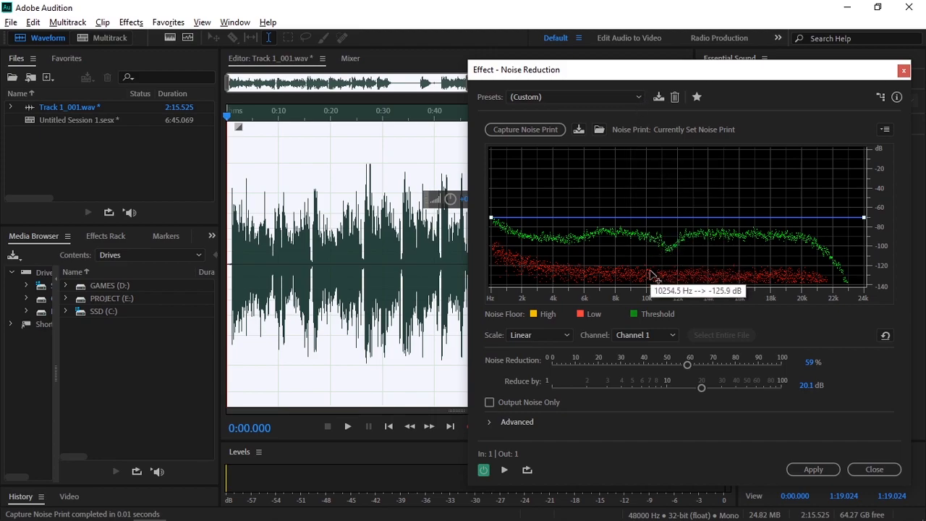
left_click_drag(594, 73, 720, 75)
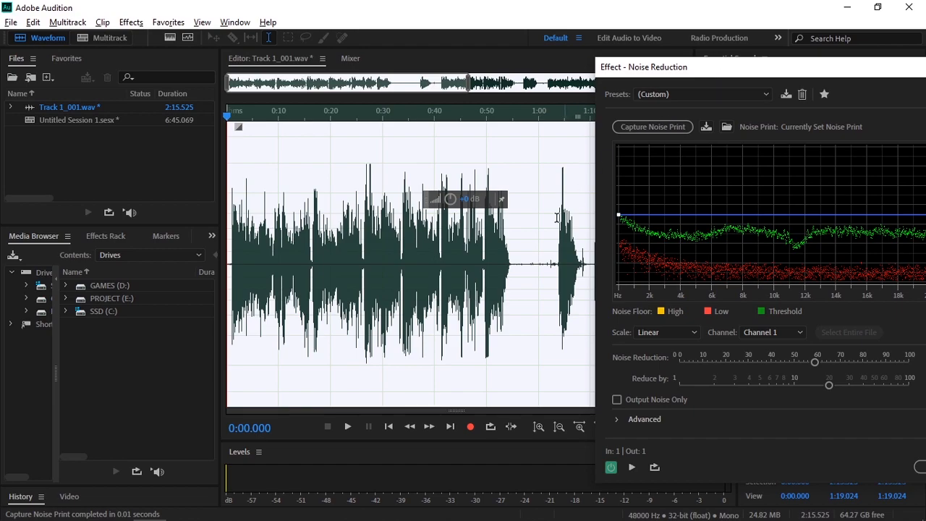
left_click(514, 117)
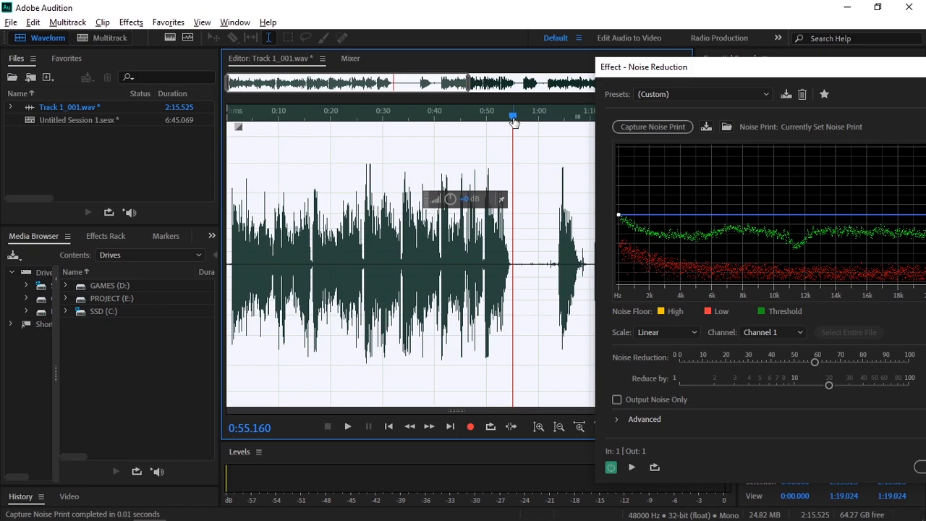
key("space")
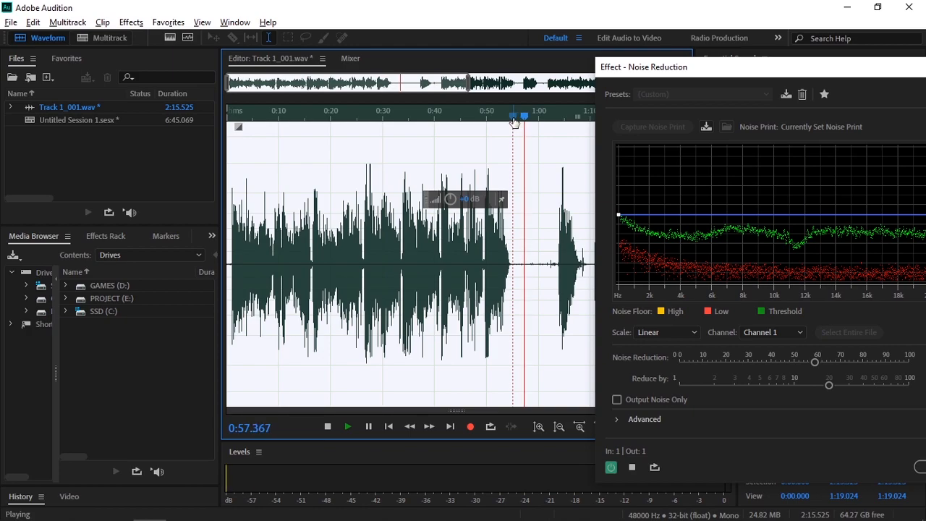
key("space")
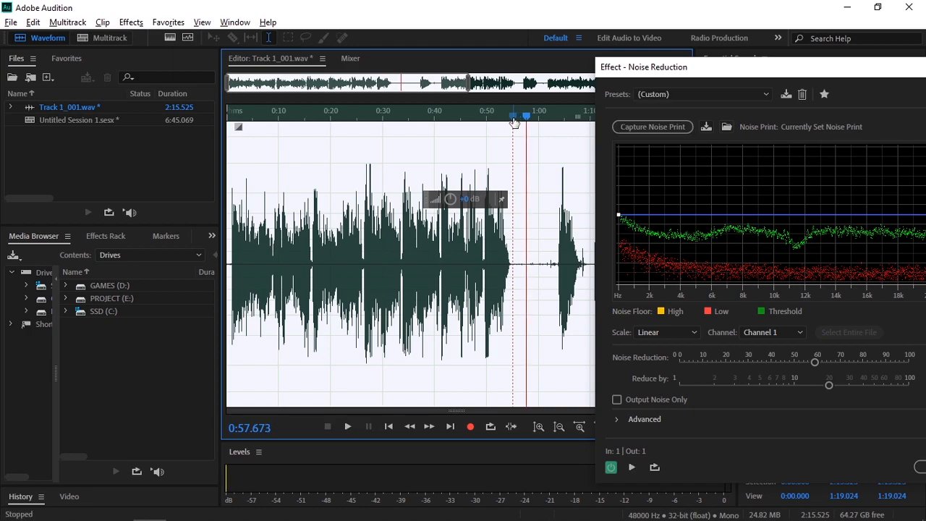
Preview the noise reduction on the voice near the track's start and apply the effect to the whole recording.
left_click_drag(692, 75, 641, 71)
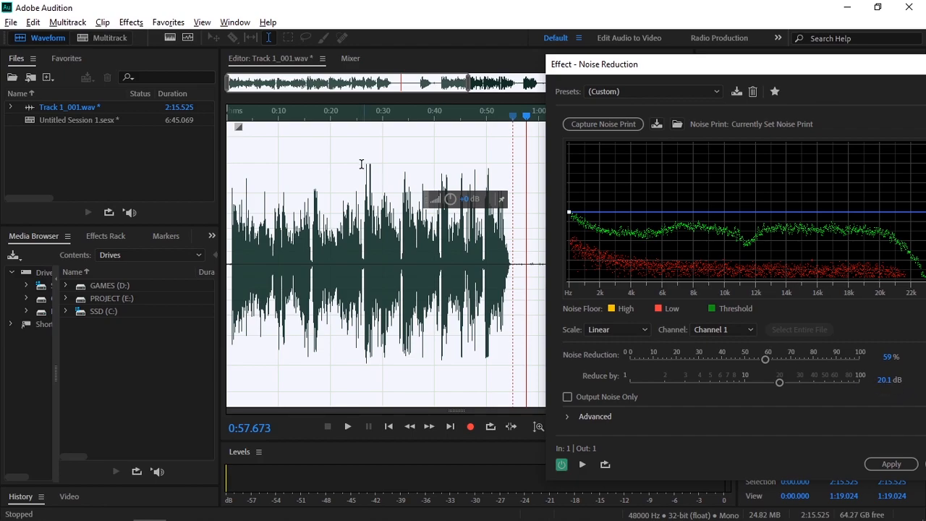
left_click(233, 121)
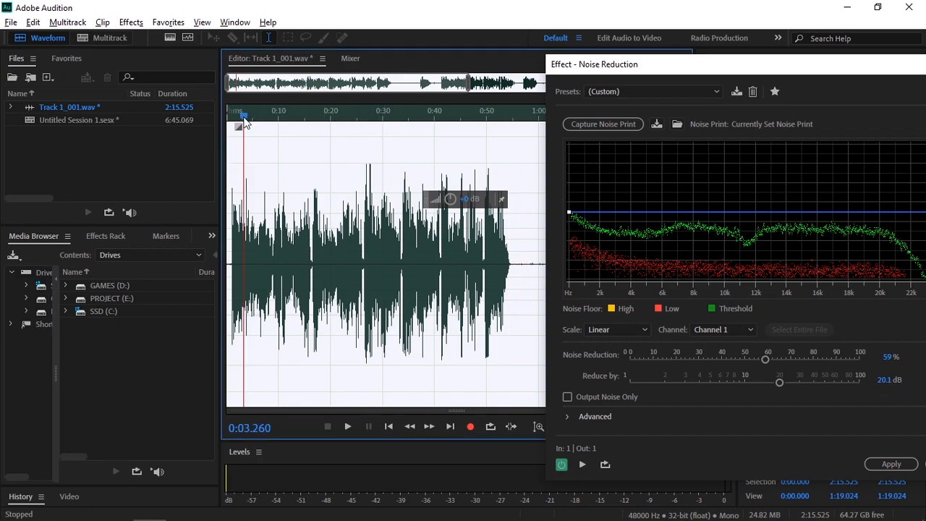
key("space")
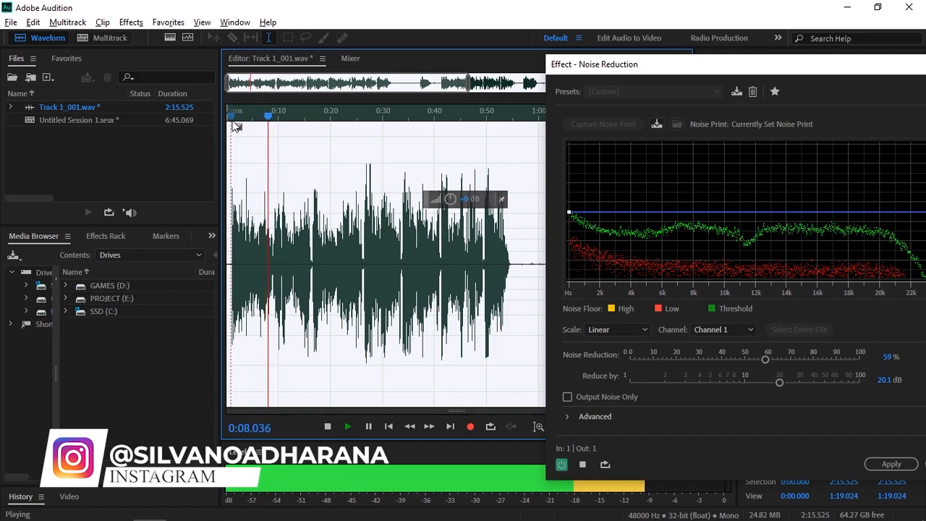
key("space")
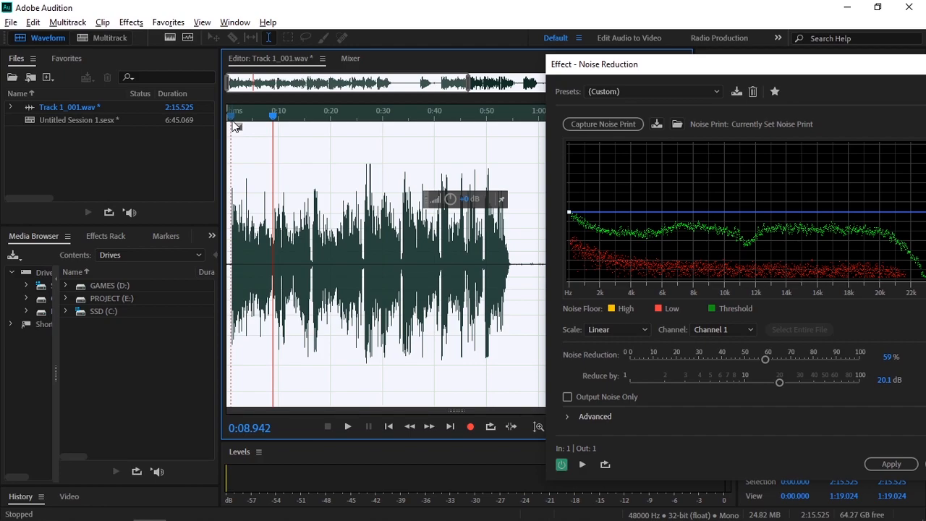
left_click_drag(689, 67, 486, 46)
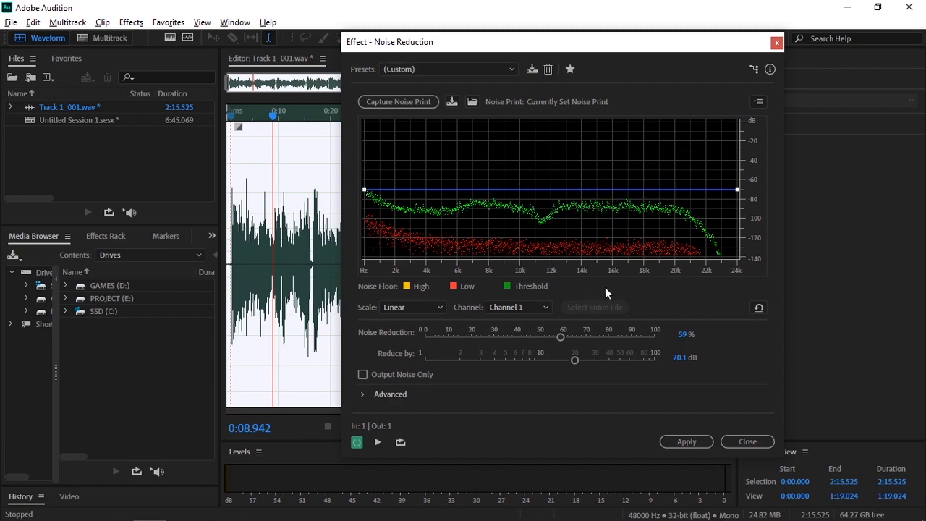
left_click(688, 441)
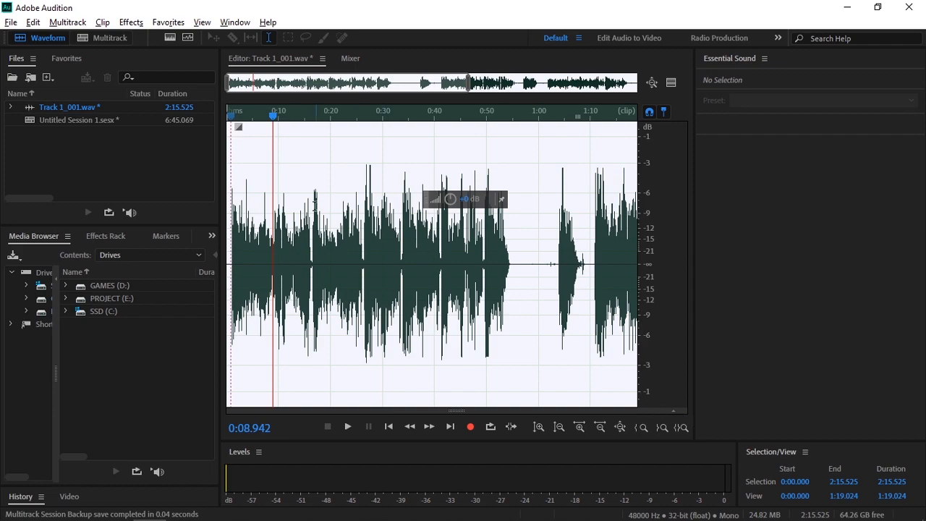
Open the 10-band Graphic Equalizer for the whole track and play the unequalized voice from about 0:09.
left_click(129, 23)
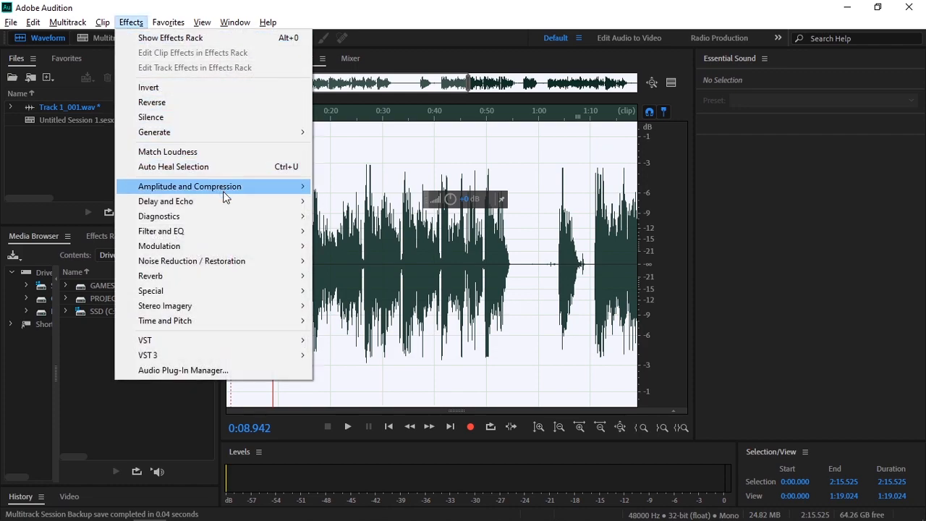
mouse_move(251, 232)
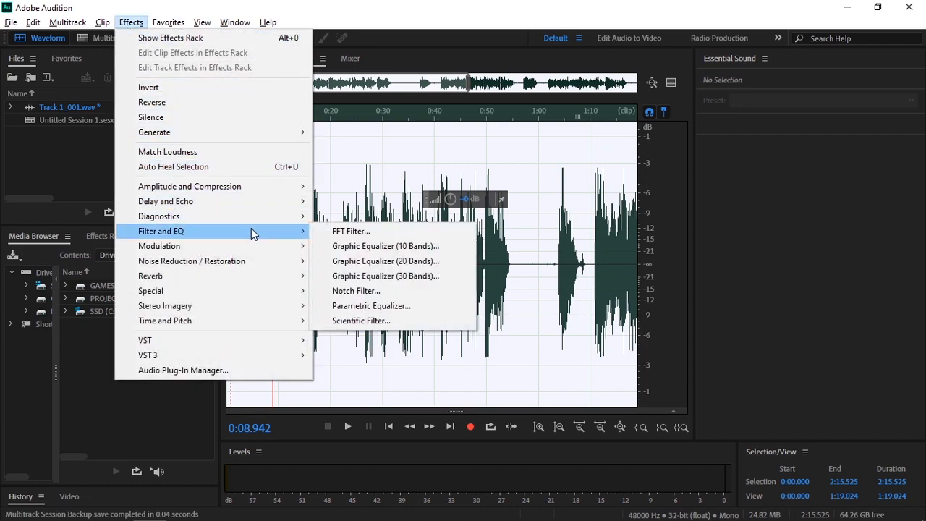
left_click(439, 247)
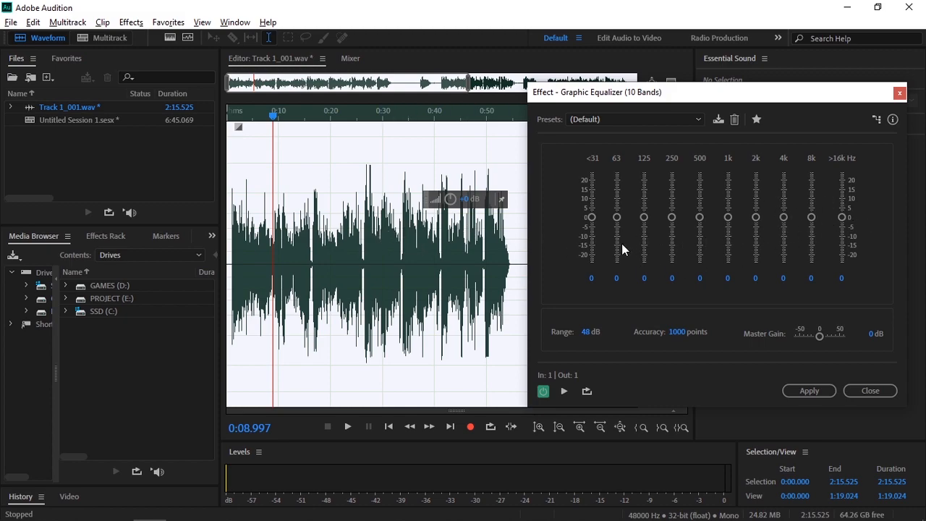
key("space")
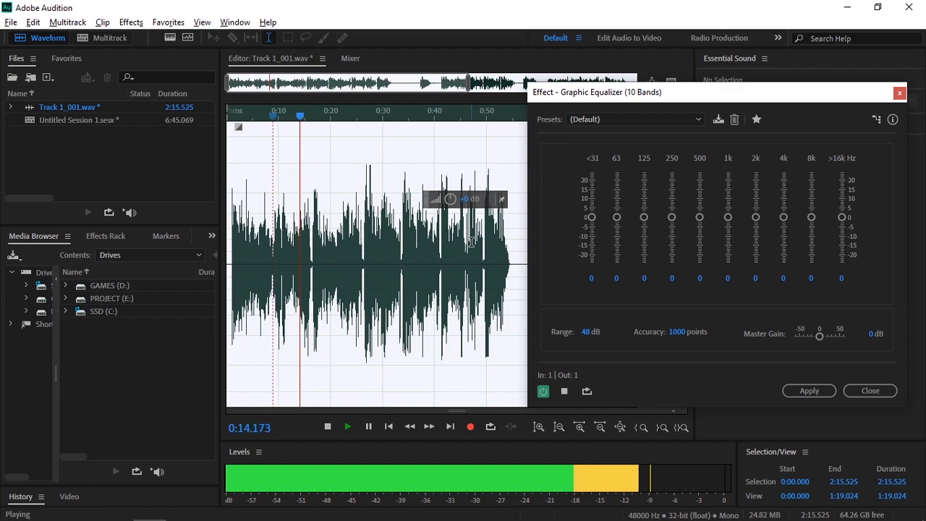
key("space")
Boost the 8k band to 9.5 and the 4k band to 4, and preview the voice from about 0:09.
left_click_drag(301, 116, 271, 121)
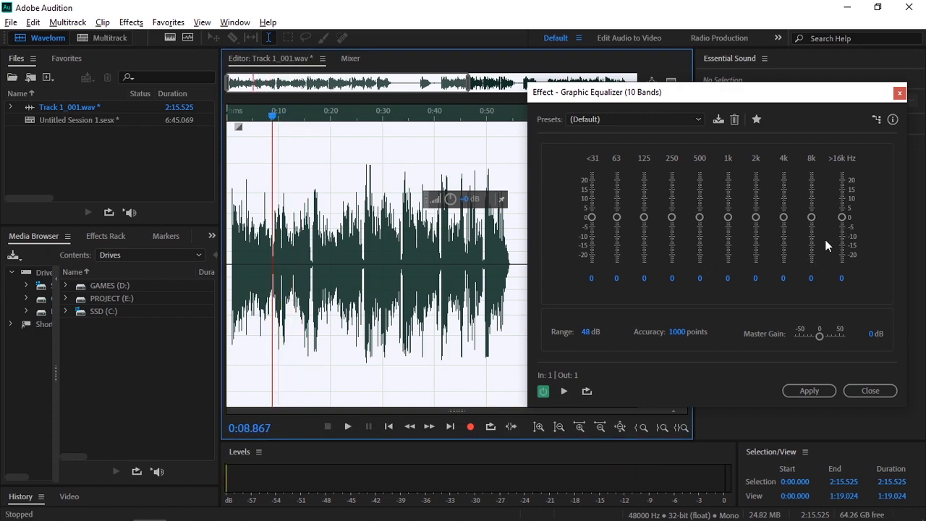
left_click_drag(812, 218, 784, 211)
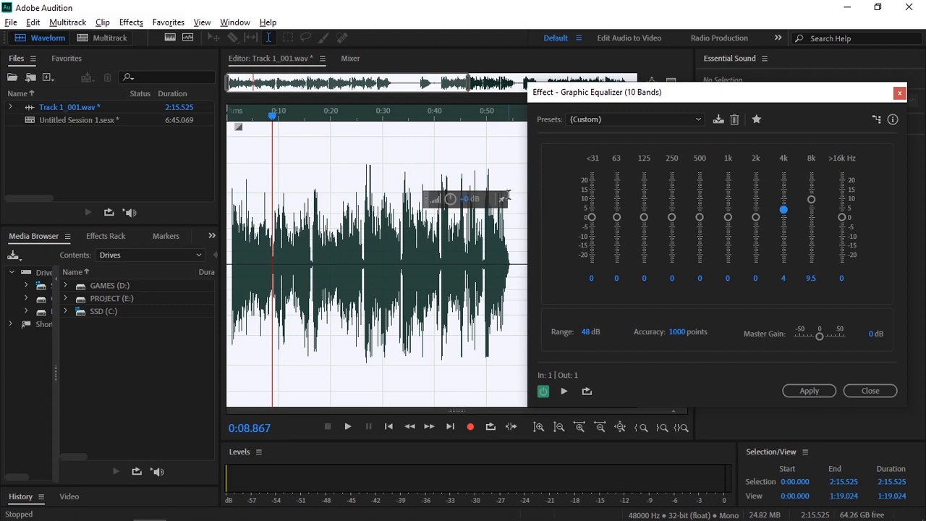
key("space")
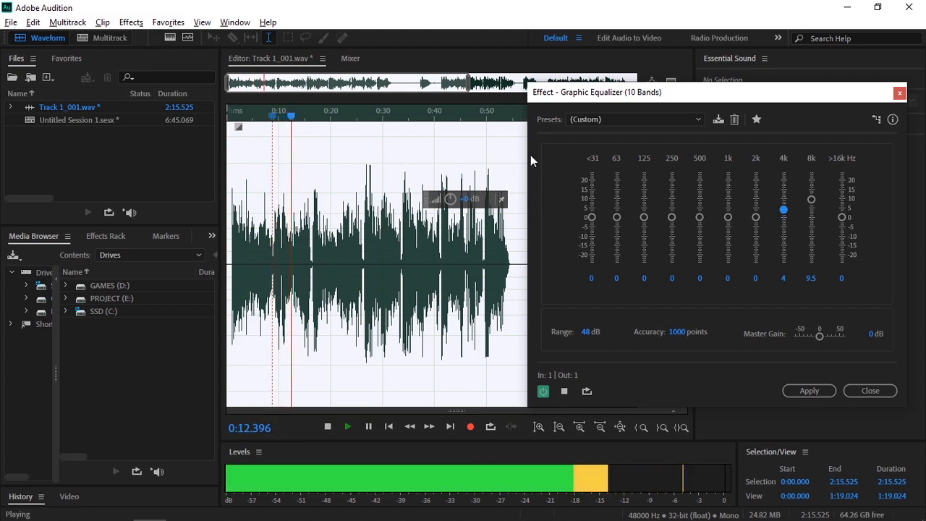
key("space")
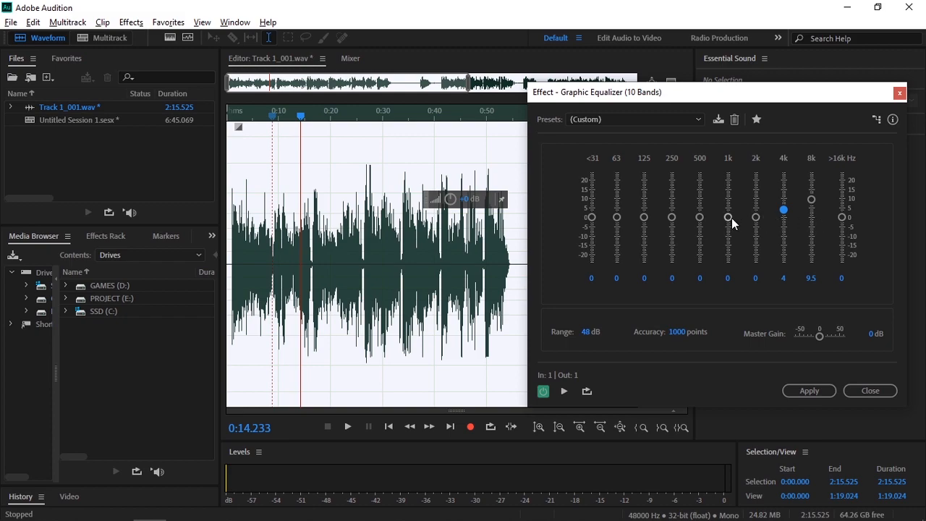
Lower the 1k band to -3.6 and the 500 Hz band to -8.4, and preview the voice from about 0:09.
left_click_drag(726, 217, 703, 236)
left_click_drag(299, 117, 274, 119)
key("space")
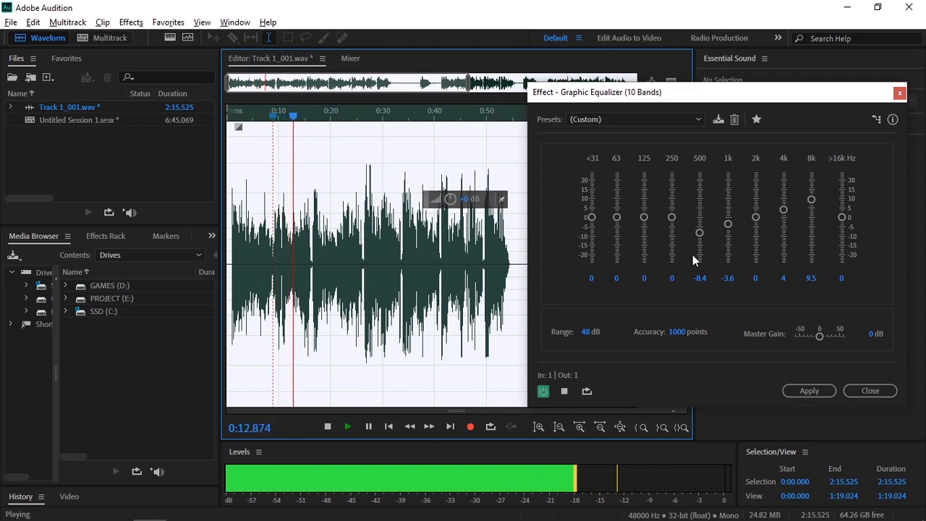
key("space")
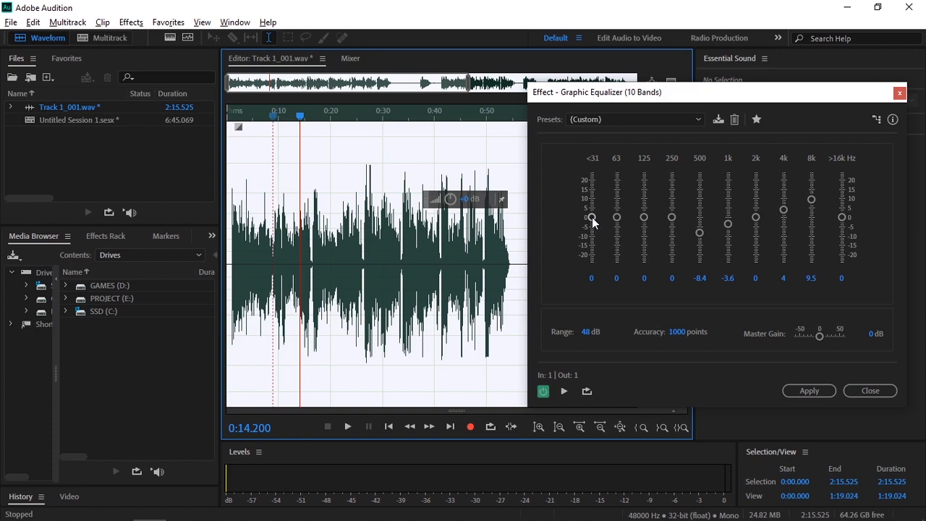
Lower the <31 Hz band to -14.5 and the 63 Hz band to -8, and preview the voice from about 0:09.
left_click_drag(592, 217, 591, 247)
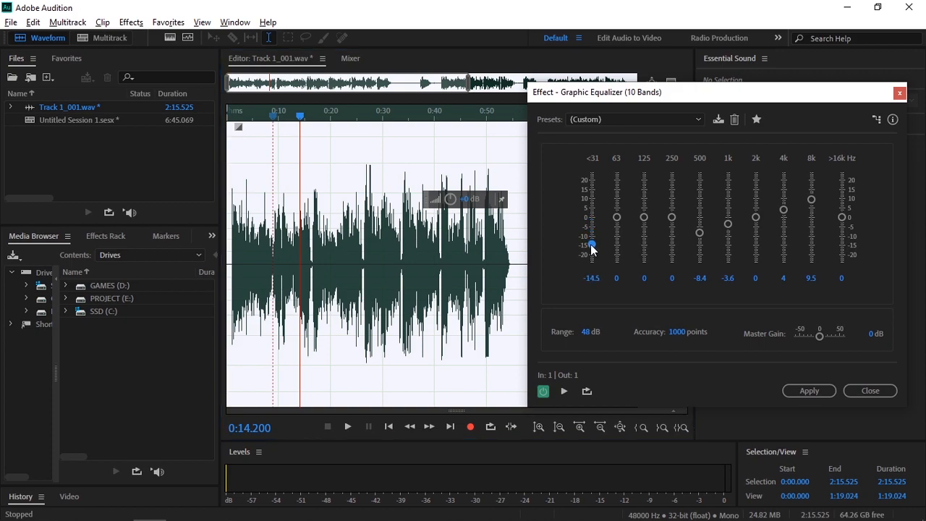
left_click_drag(617, 217, 618, 232)
left_click(275, 119)
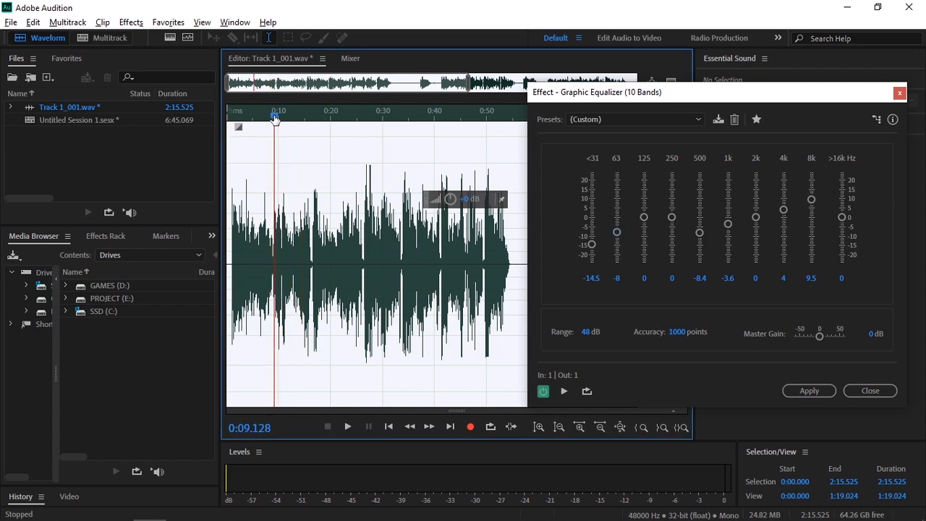
key("space")
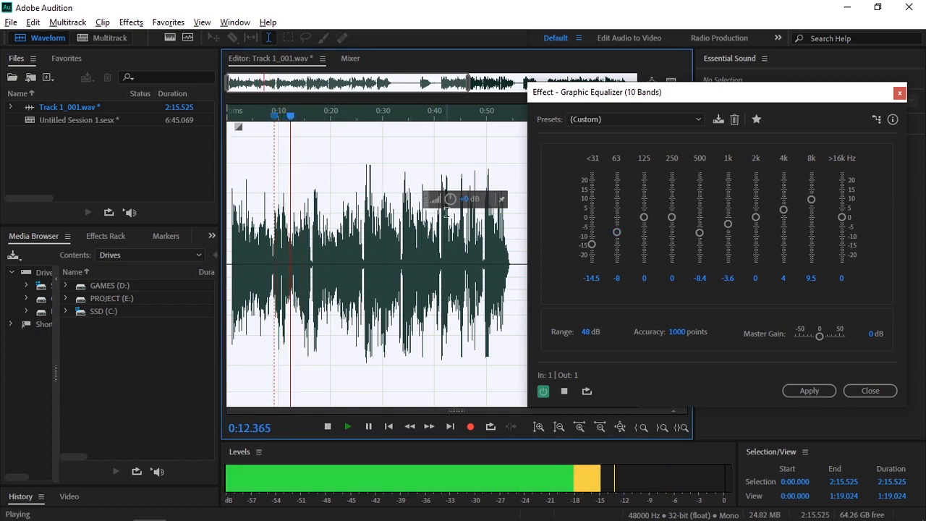
key("space")
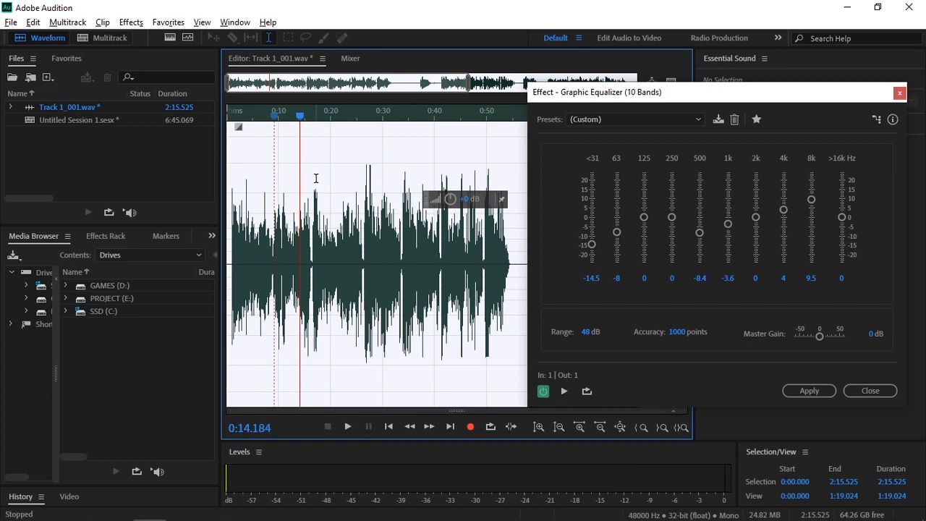
Boost the 125 Hz band to 6.2 and the 250 Hz band to 1.8, and preview the voice from about 0:09.
left_click(275, 121)
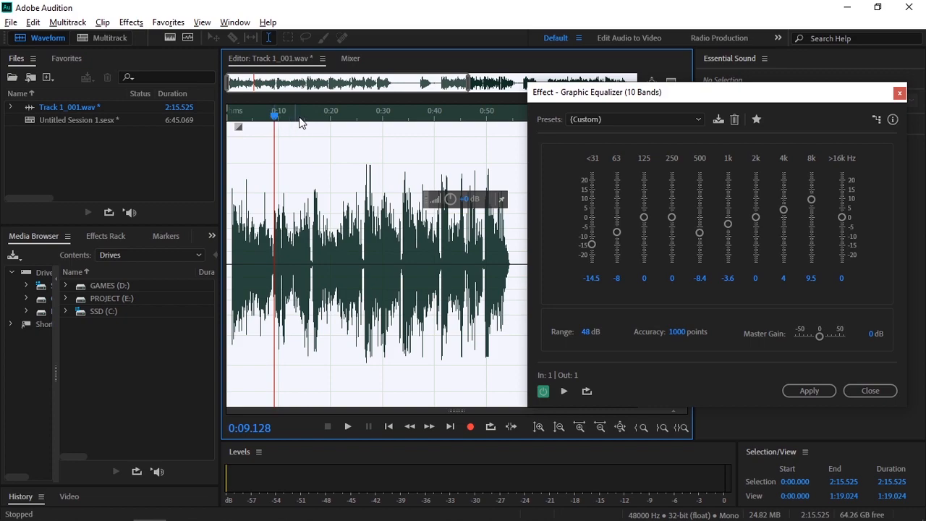
left_click_drag(647, 215, 644, 204)
left_click(671, 213)
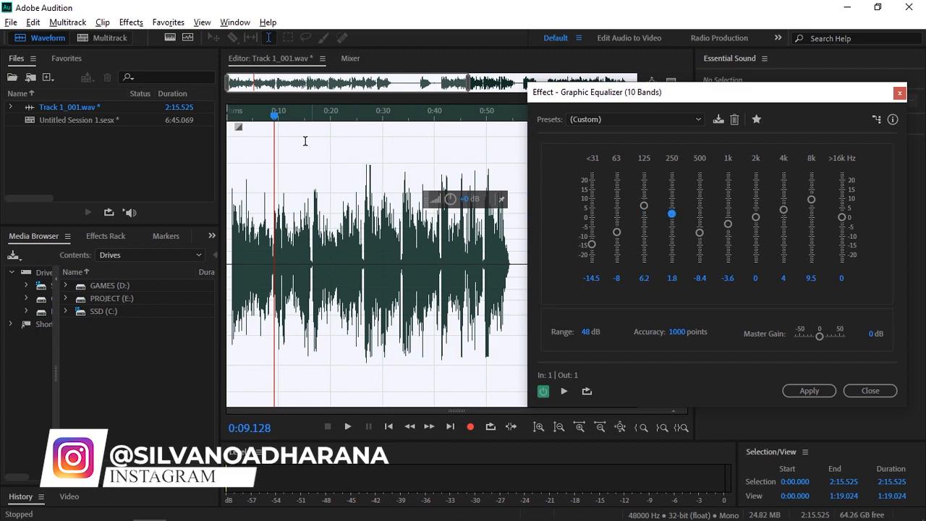
key("space")
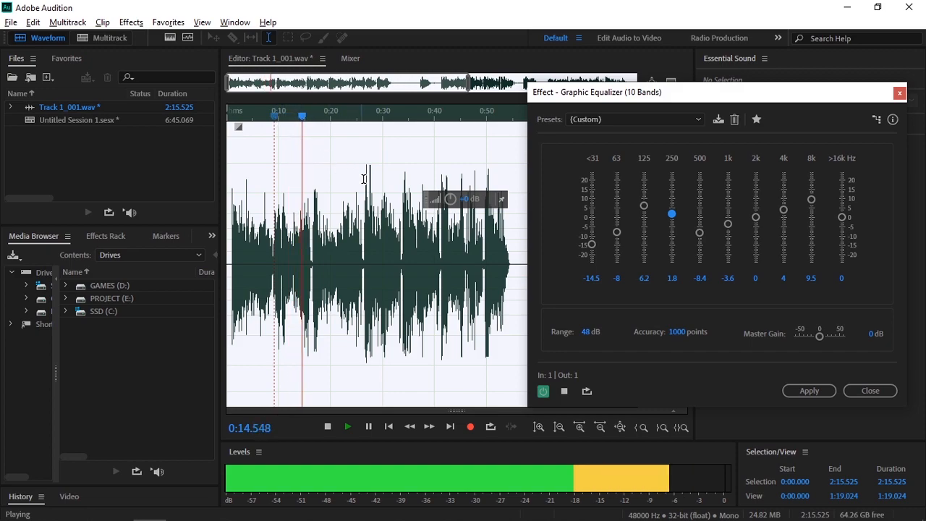
key("space")
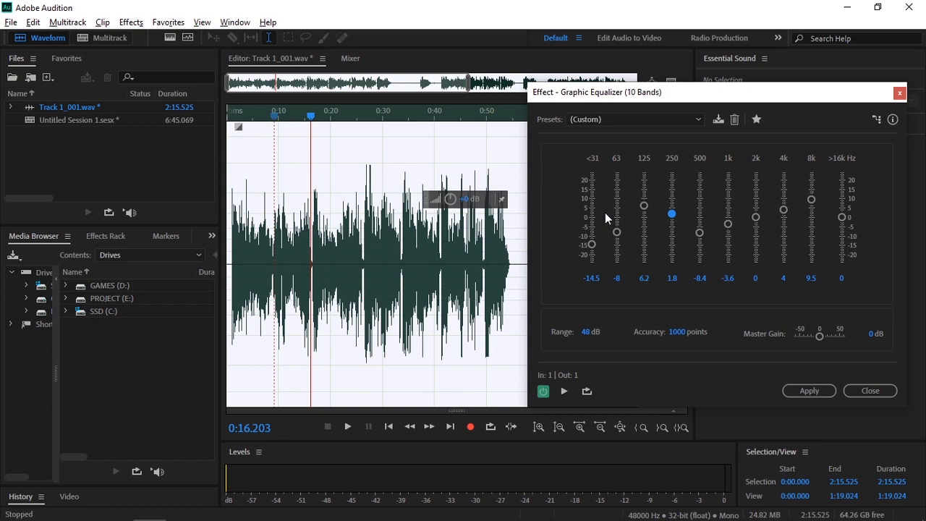
Reduce the 125 Hz band to -1.1 and preview the voice again from about 0:09.
left_click_drag(644, 206, 645, 217)
left_click(275, 116)
key("space")
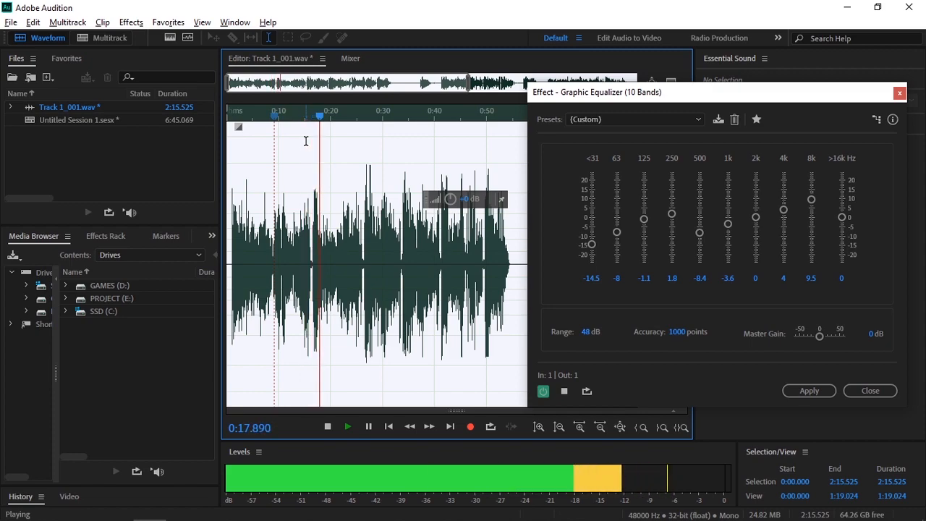
key("space")
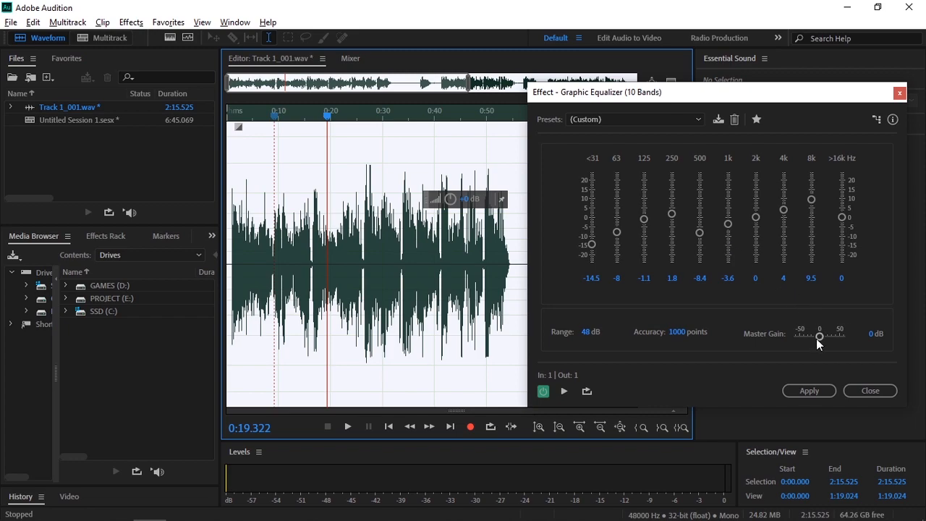
Raise the equalizer's master gain to 5.1 dB and preview the voice from about 0:19.
left_click_drag(819, 338, 823, 339)
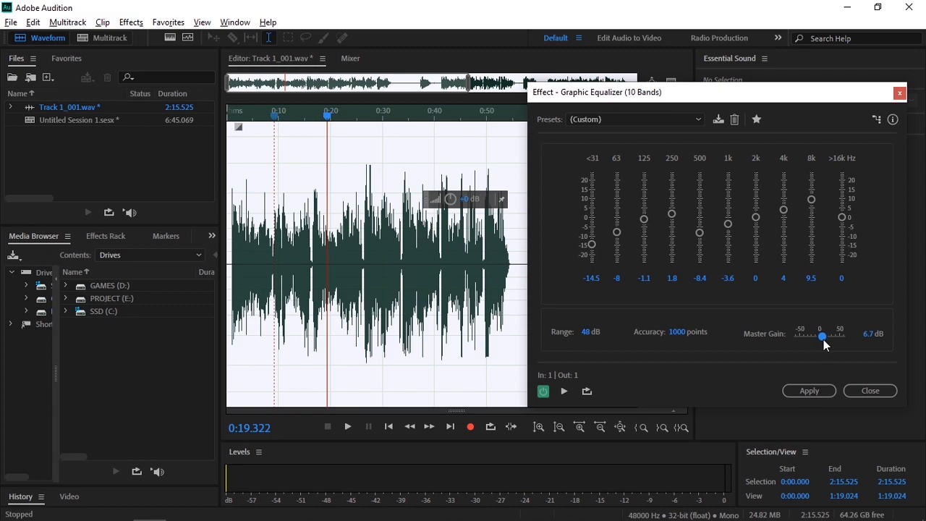
key("space")
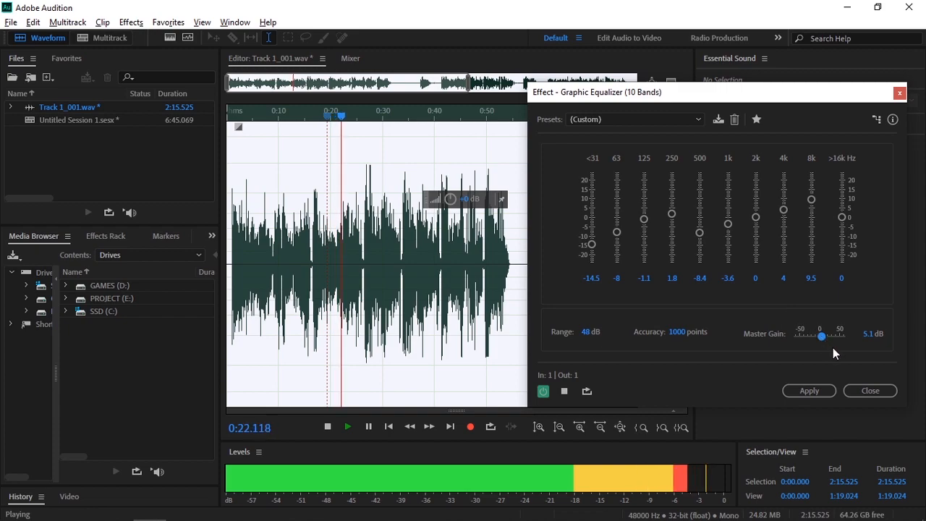
key("space")
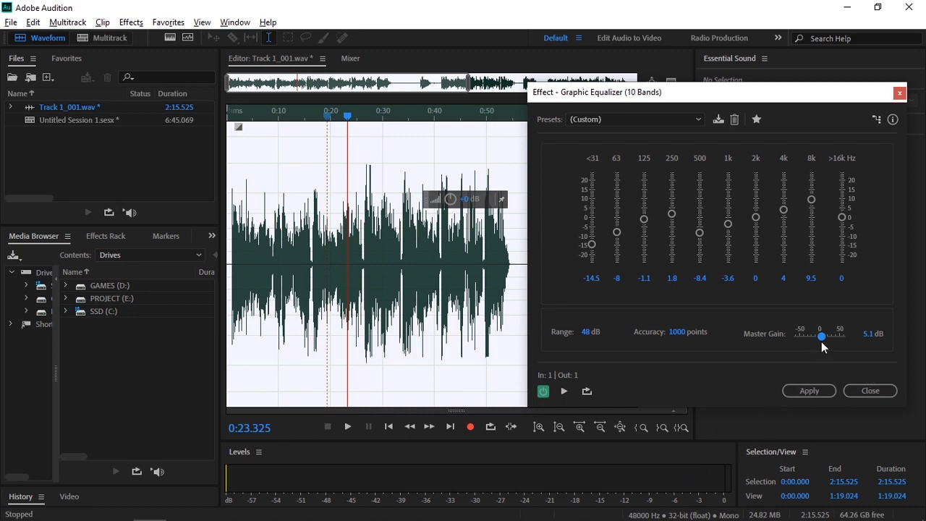
Set the equalizer's master gain to 2 dB.
left_click_drag(823, 338, 820, 338)
left_click(868, 333)
type("2")
key("Return")
Preview the equalized voice from about 0:23 and apply the Graphic Equalizer to the whole track.
key("space")
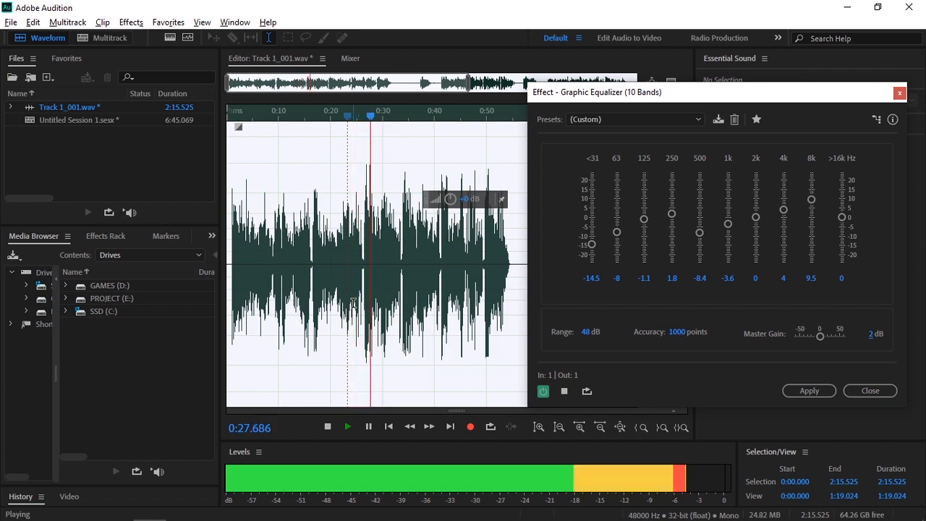
key("space")
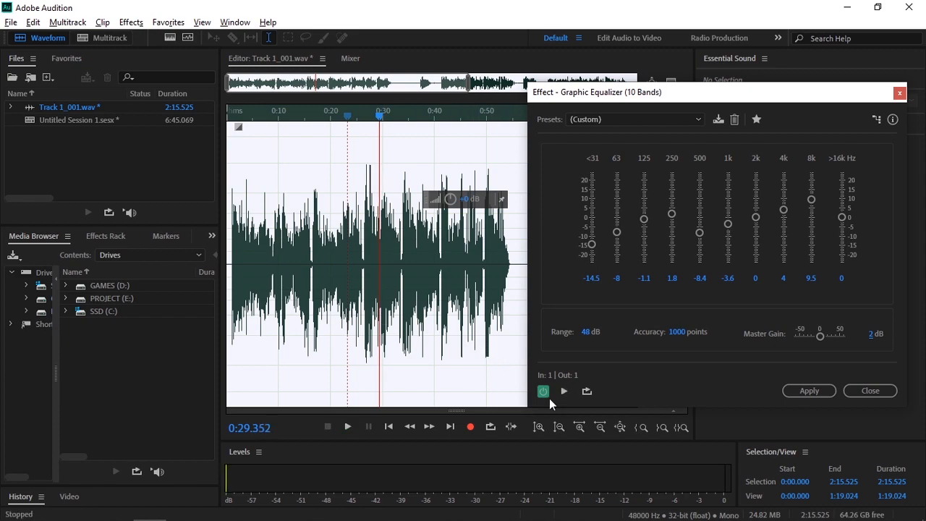
left_click_drag(824, 338, 823, 337)
left_click(824, 392)
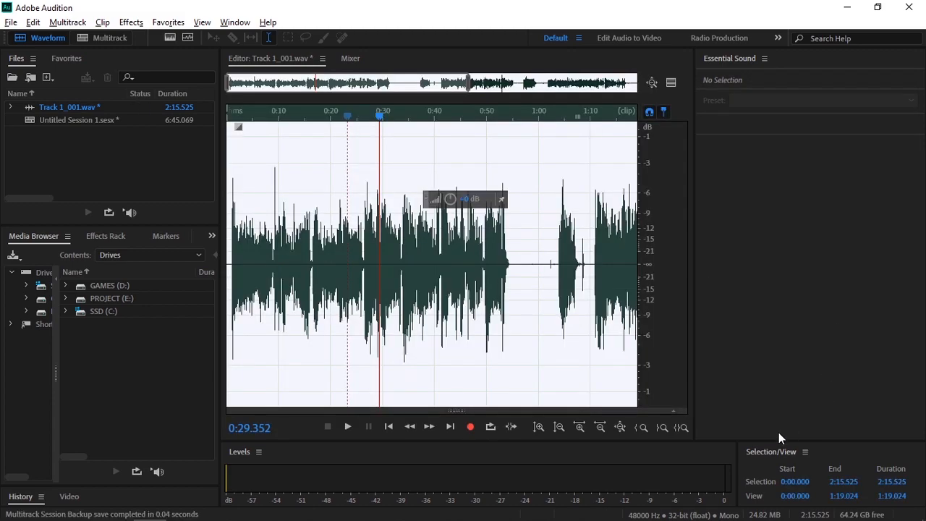
Return the playhead to about 0:01 and play the processed voice from there to about 0:11.
left_click_drag(378, 125, 595, 124)
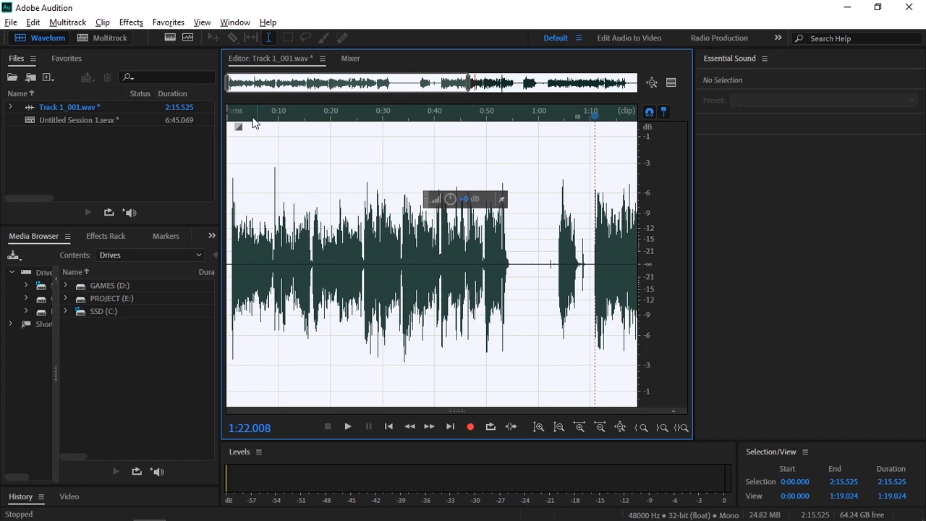
left_click_drag(234, 110, 233, 119)
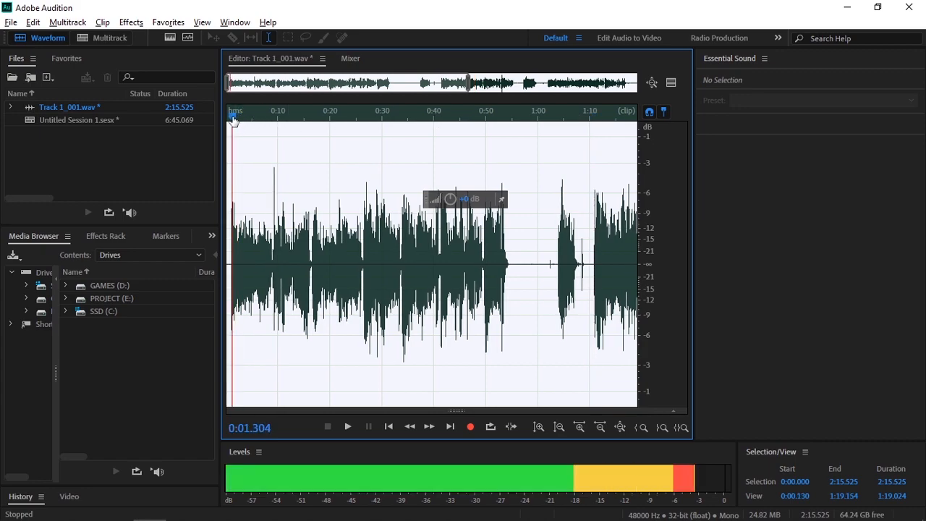
key("space")
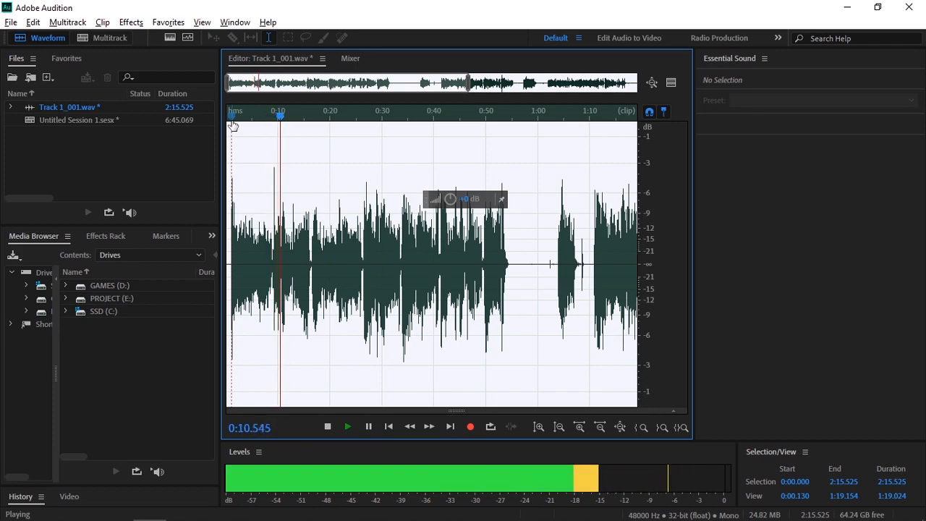
key("space")
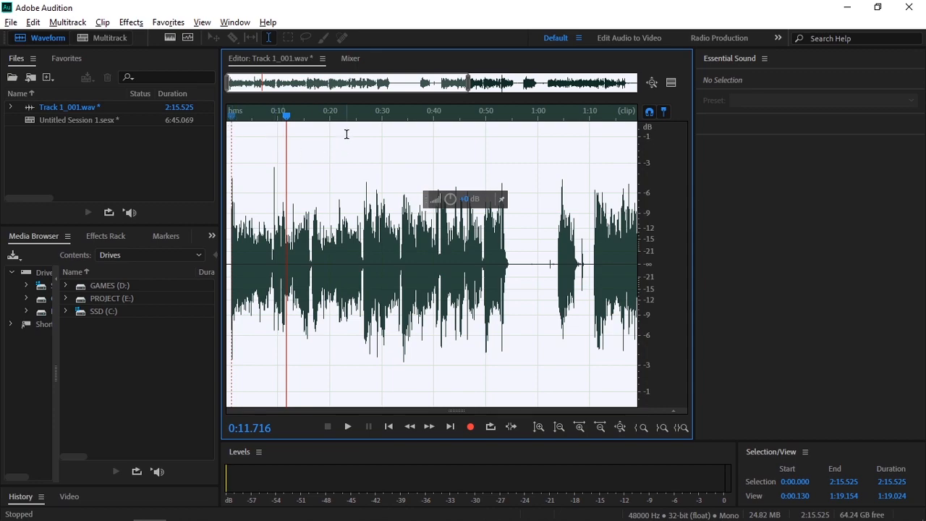
left_click(186, 179)
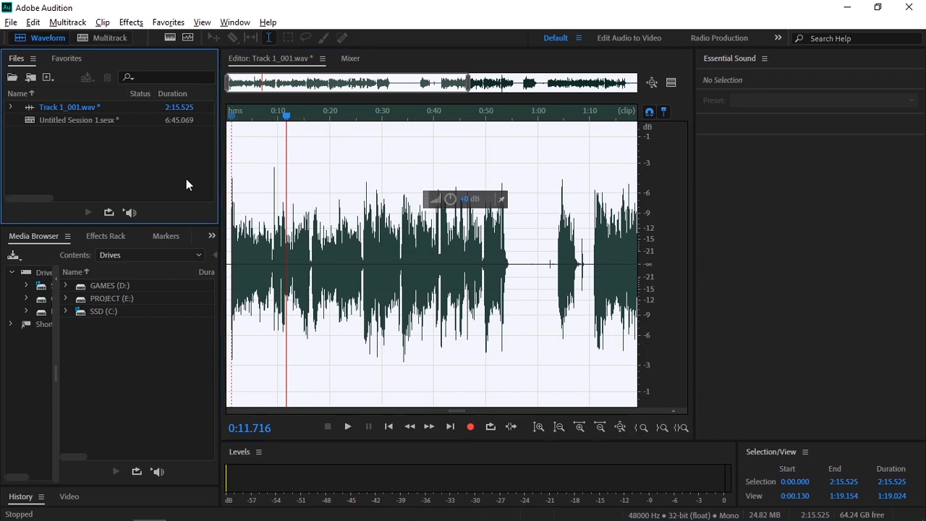